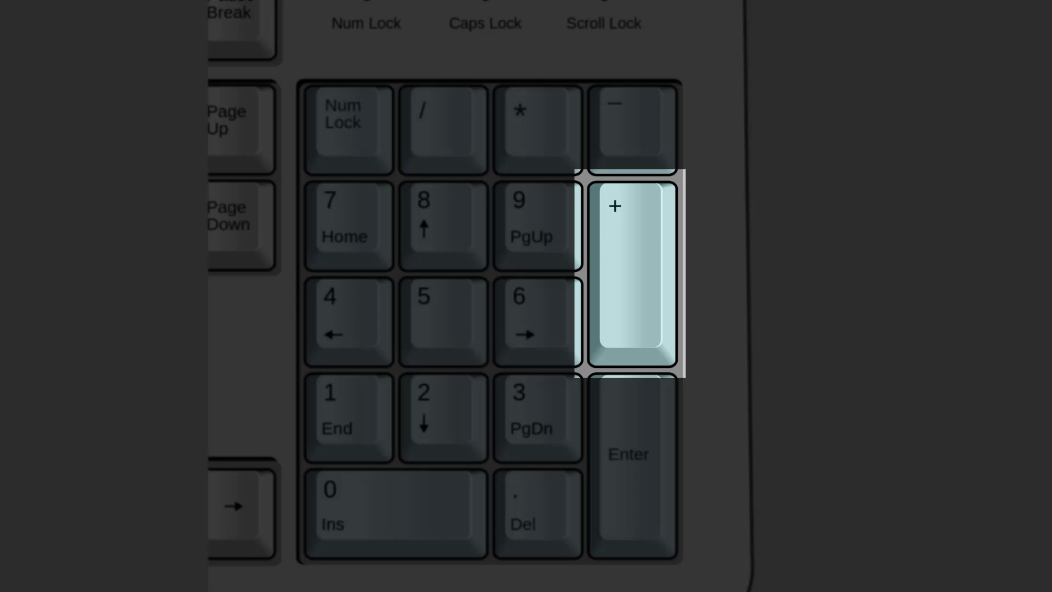
Sum the area labels of plots P1, P2, P14, P15 and P16 with the + command and place the total in the drawing
type("+")
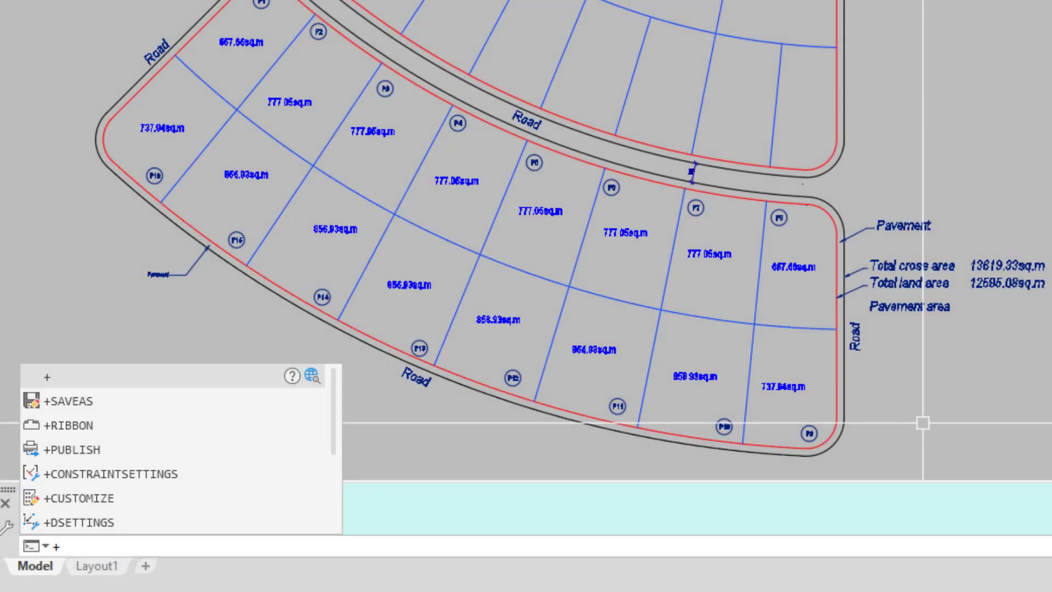
key("Return")
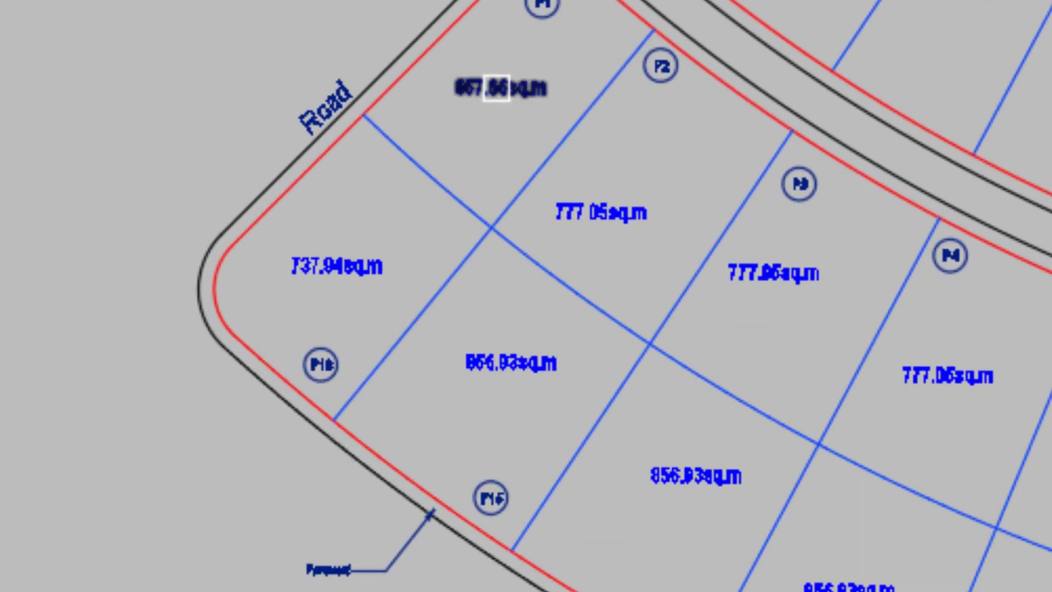
left_click(363, 262)
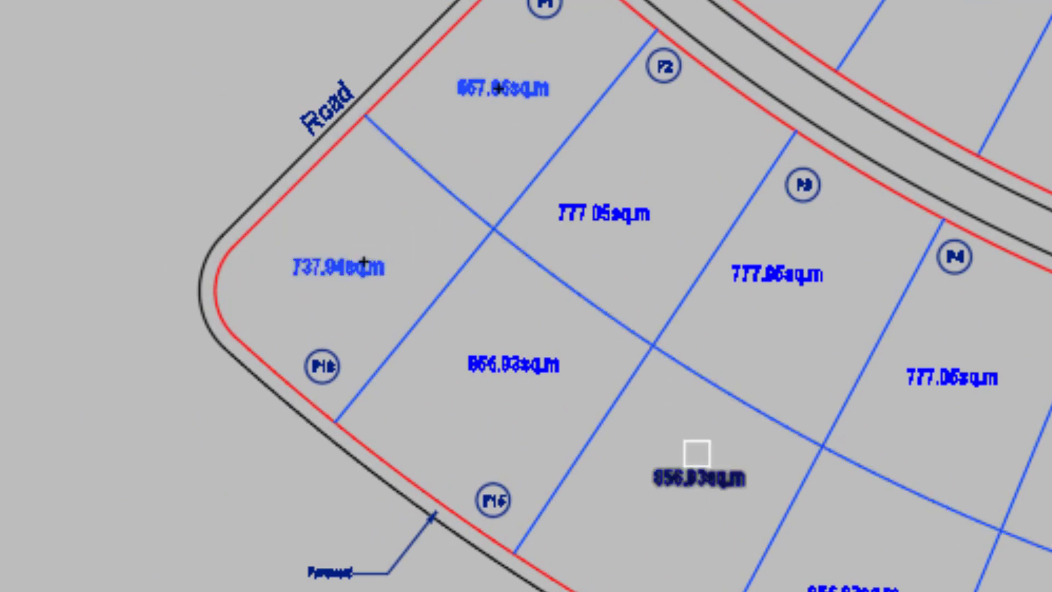
left_click(724, 525)
left_click(614, 207)
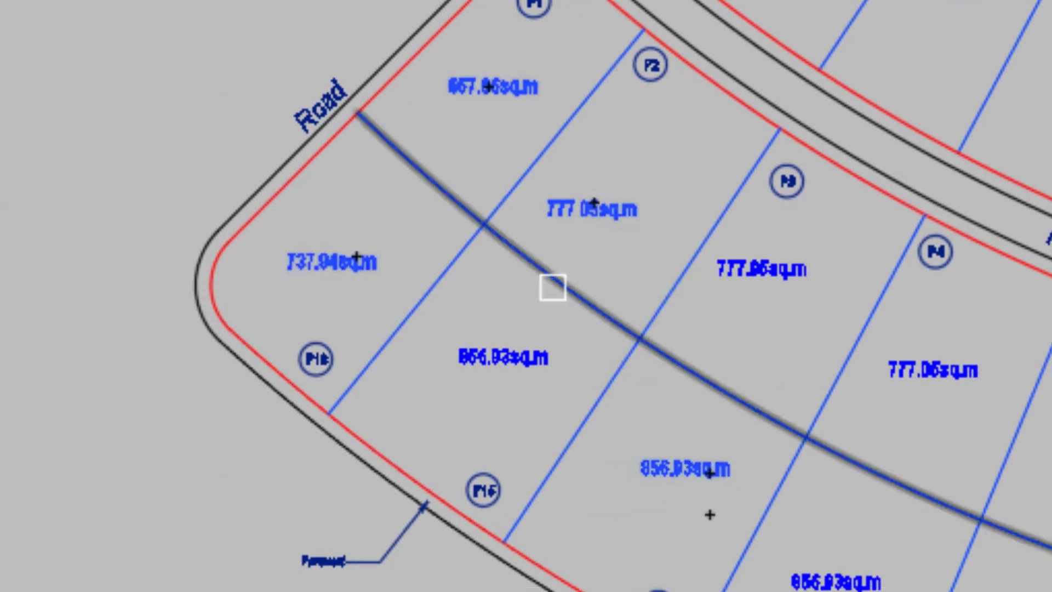
left_click(457, 318)
key("Return")
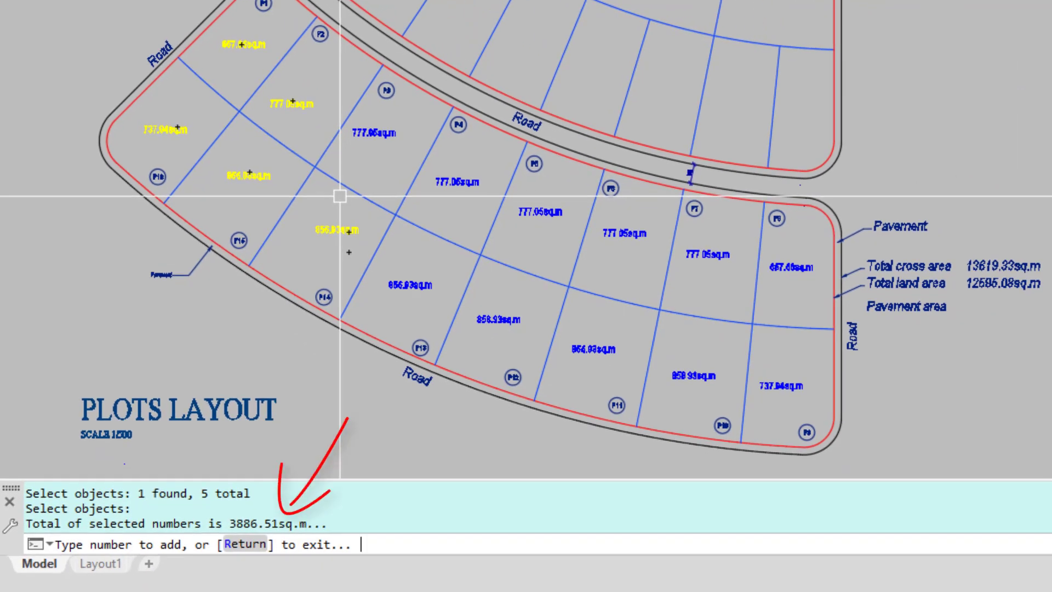
key("Return")
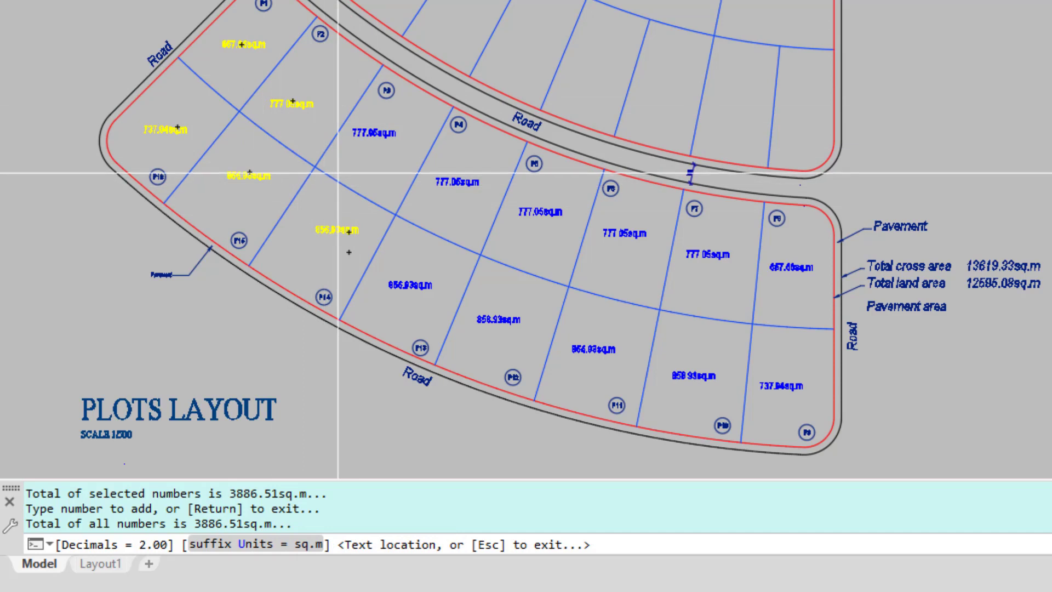
left_click(359, 177)
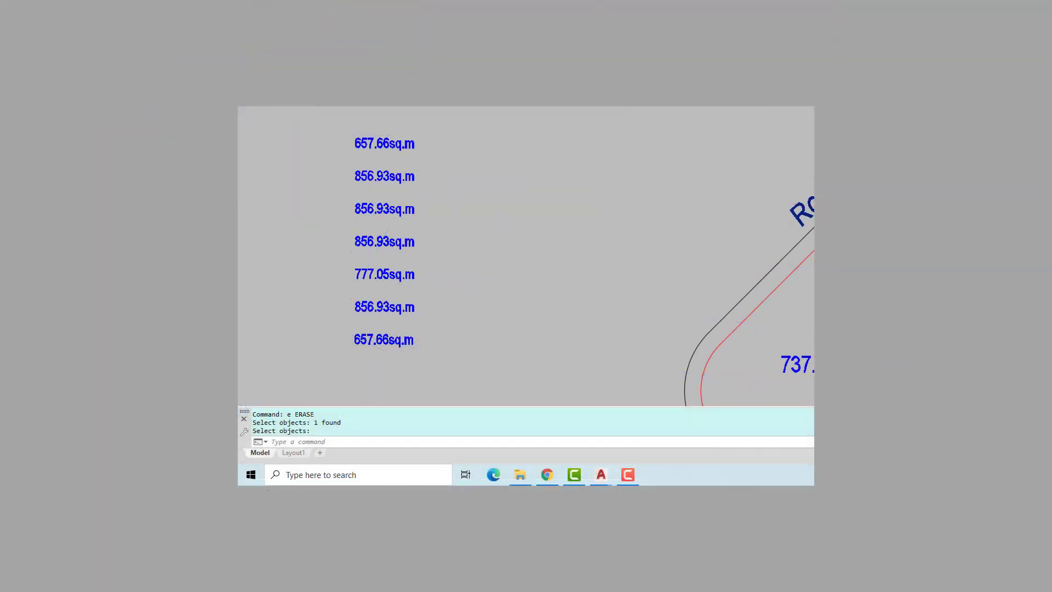
Add 120.25 to the lowest 657.66sq.m value in the column of areas and place the total beside it
type("+")
key("Return")
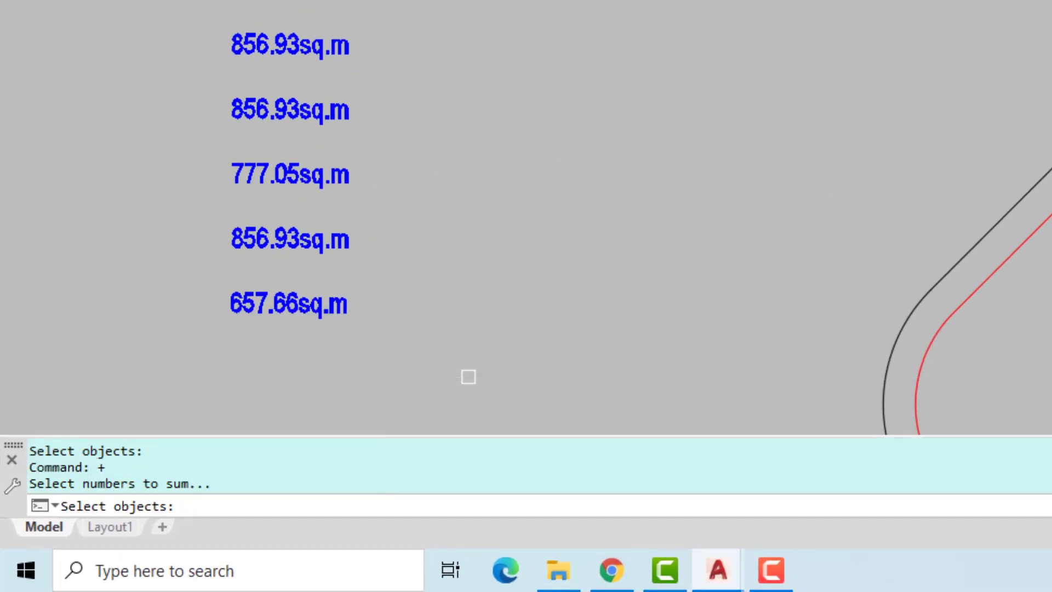
left_click(301, 307)
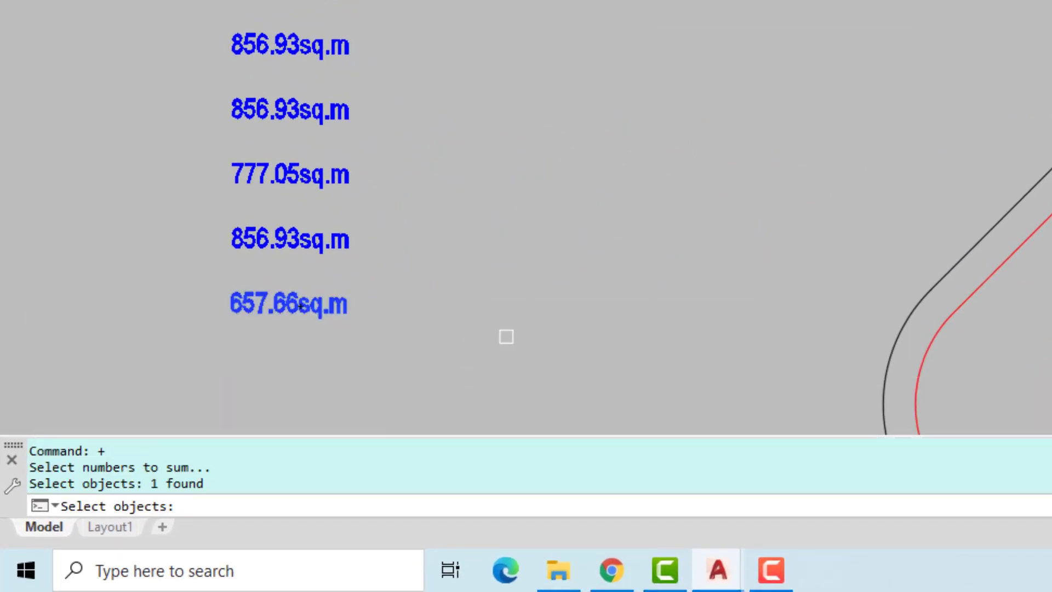
key("Return")
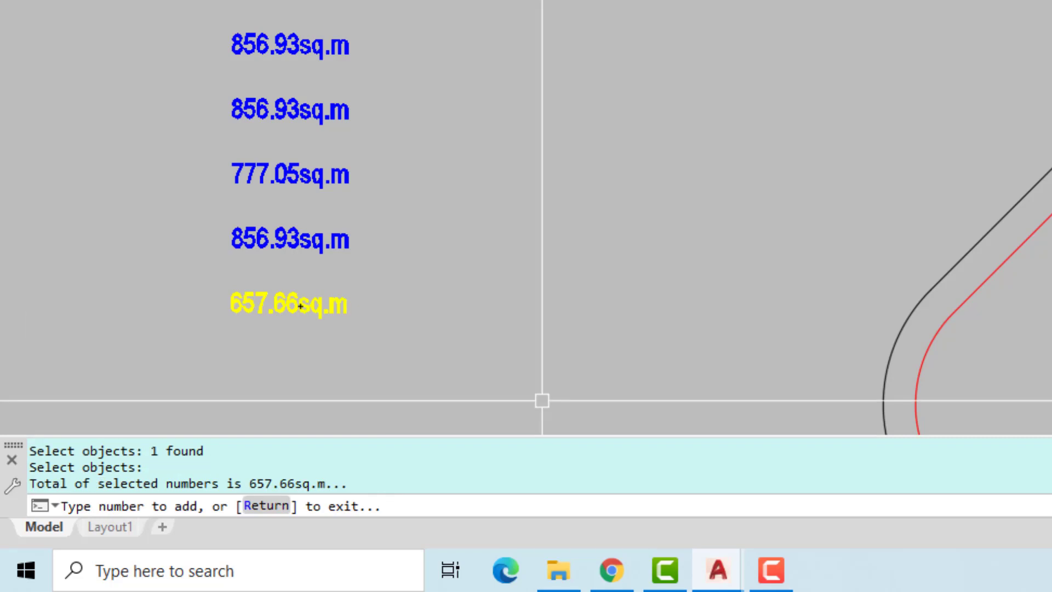
type("120.25")
key("Return")
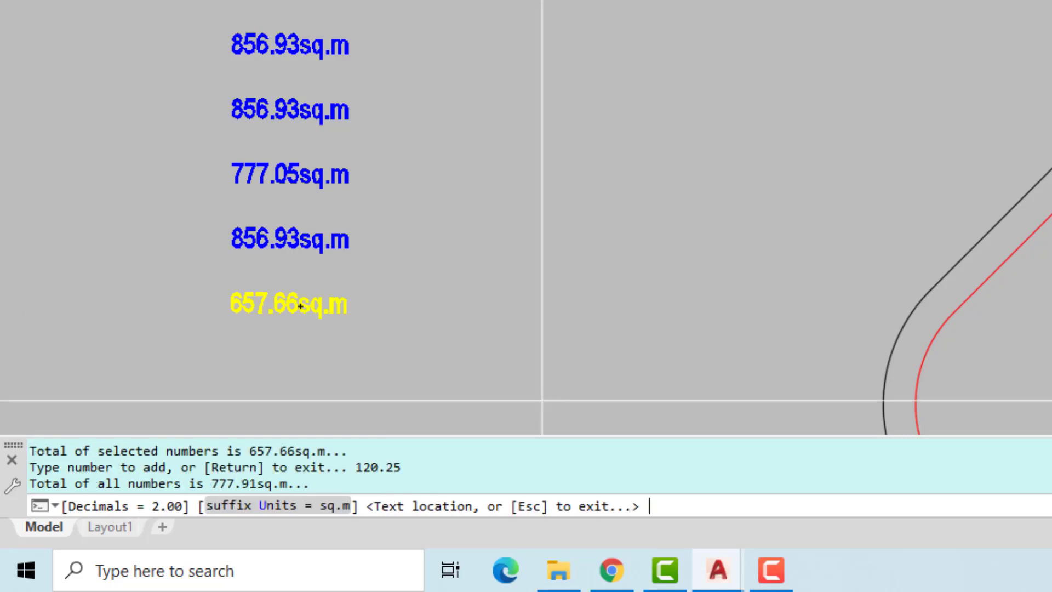
left_click(411, 317)
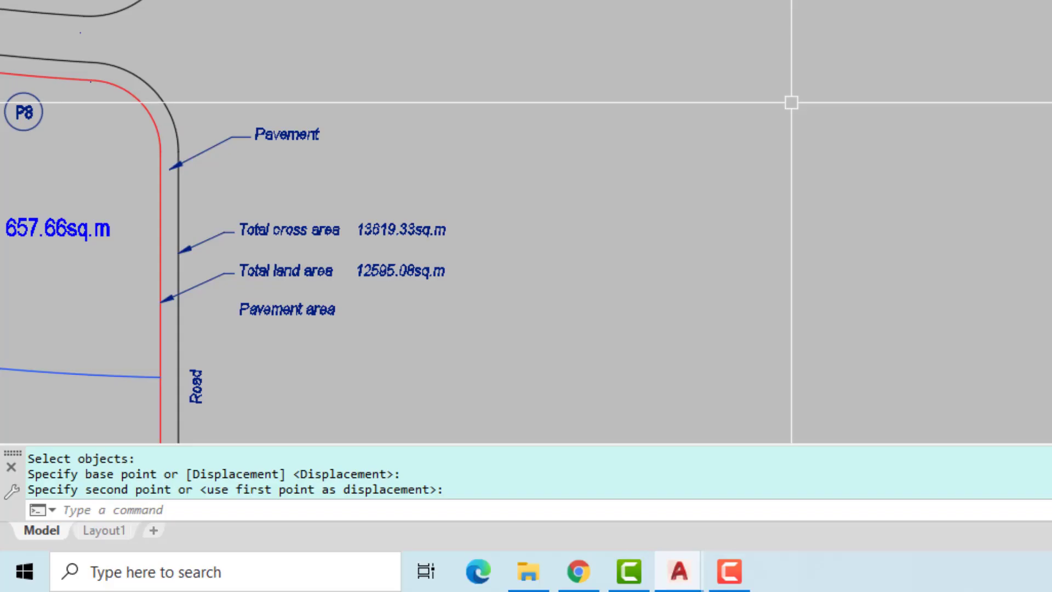
Subtract the total land area from the total cross area and place the difference beside the Pavement area label
type("-")
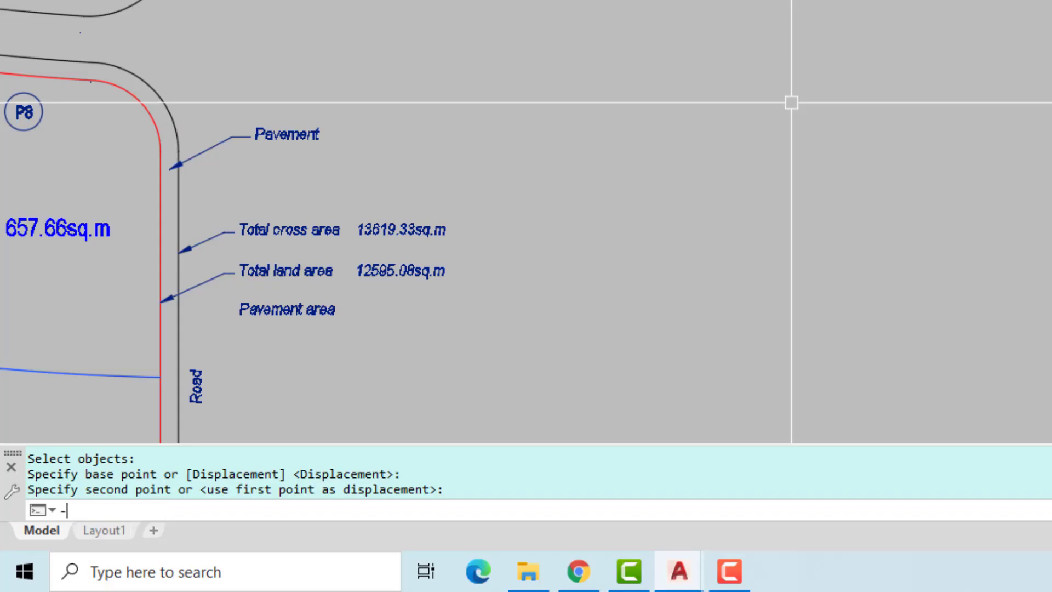
key("Return")
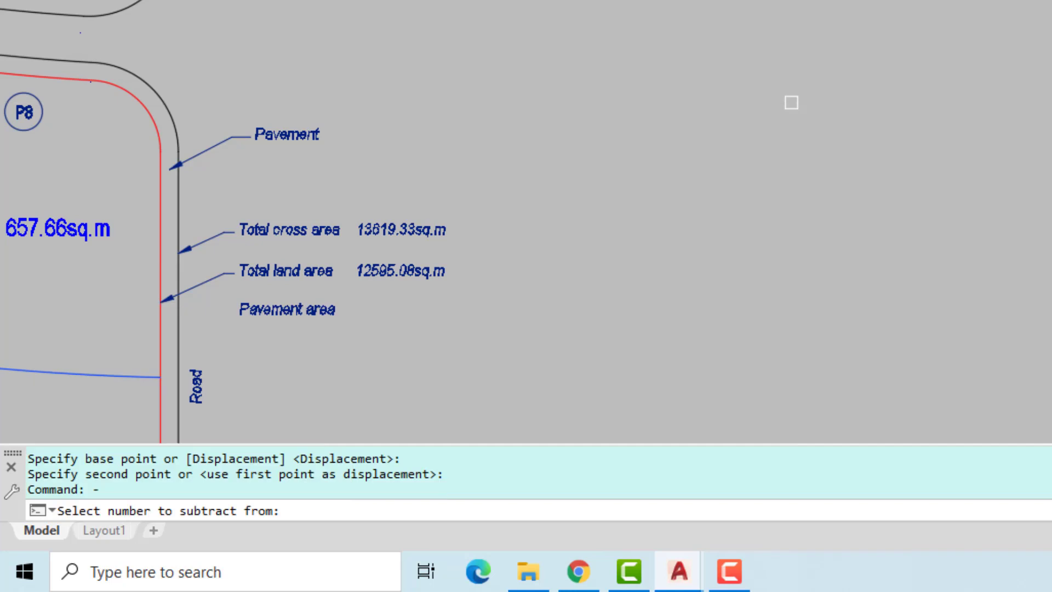
left_click(435, 223)
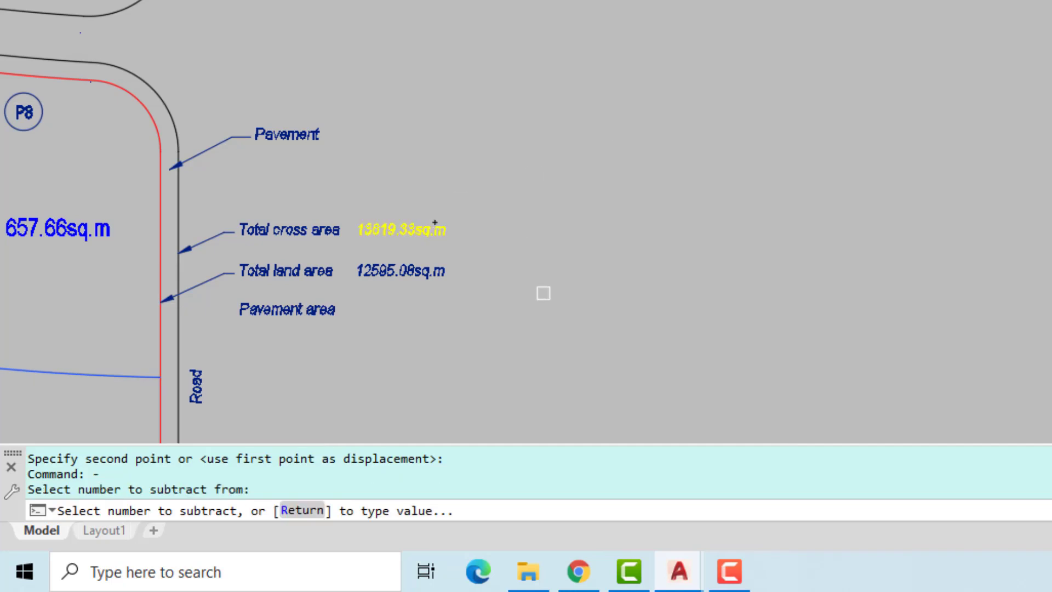
left_click(443, 271)
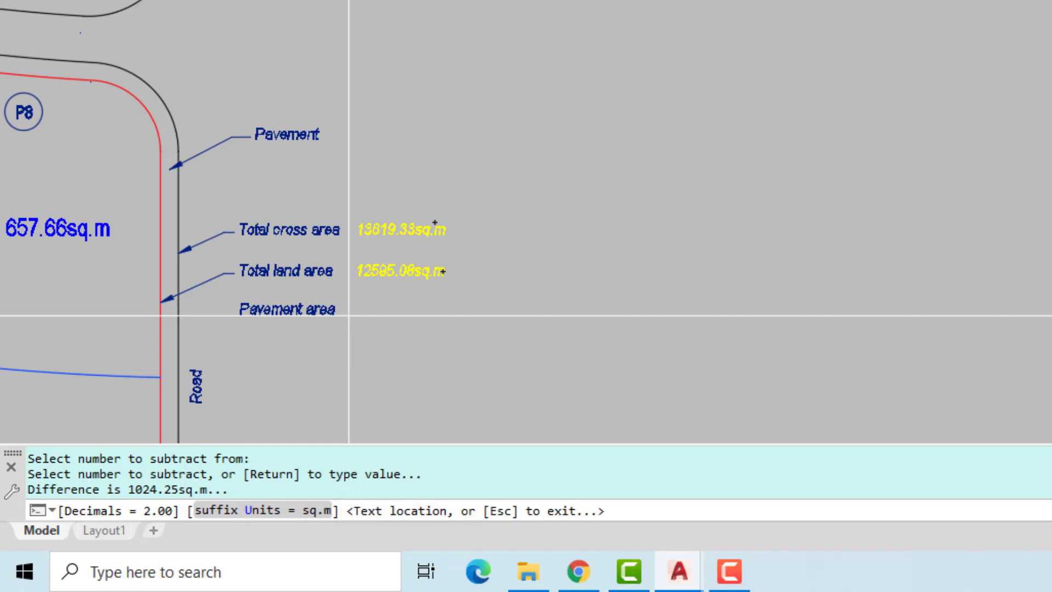
left_click(354, 316)
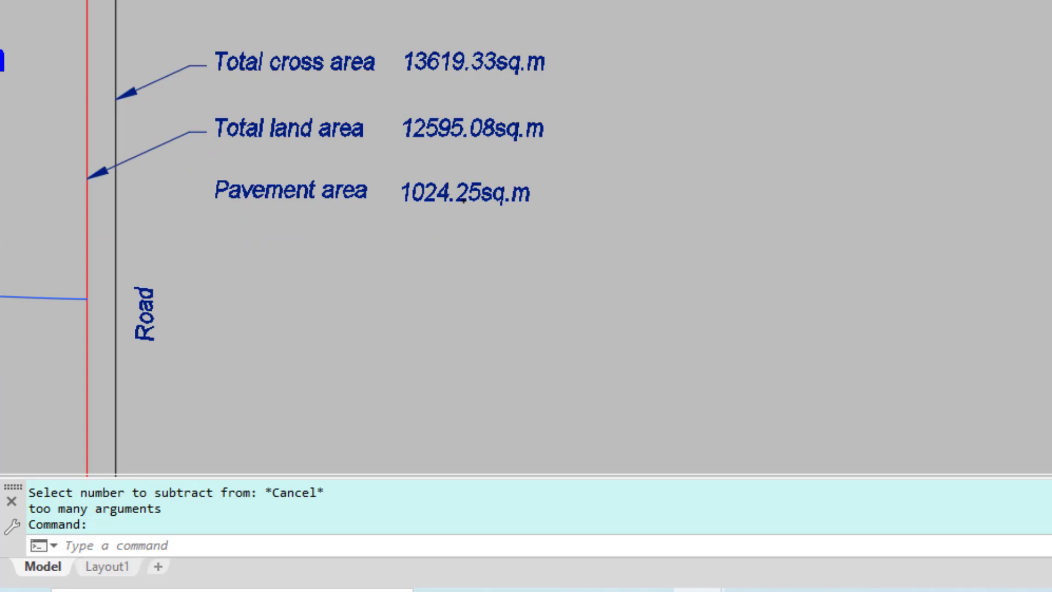
Subtract 100.25 from the pavement area value and place the difference below it
type("-")
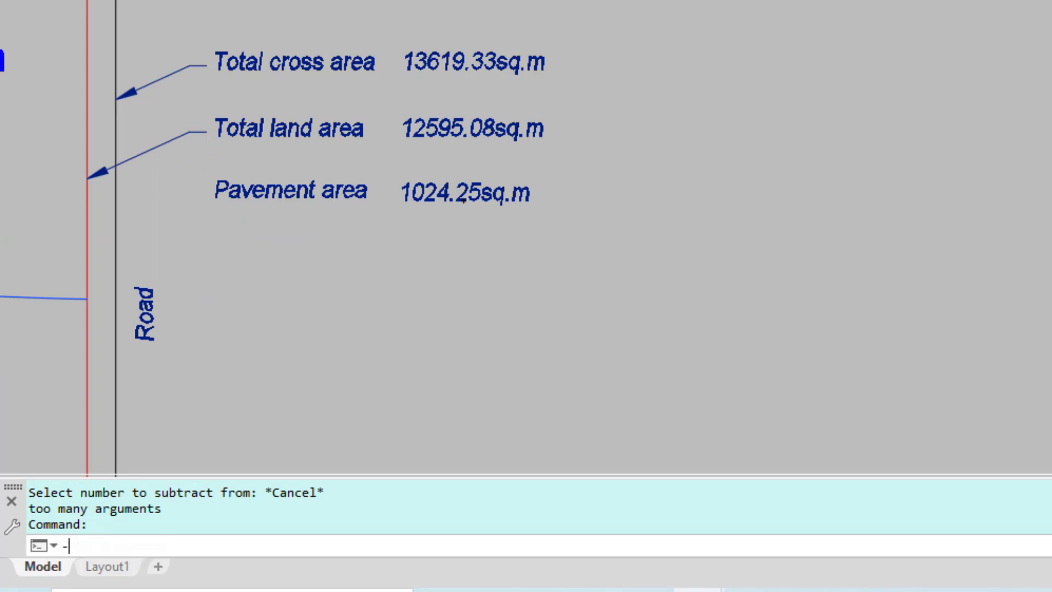
key("Return")
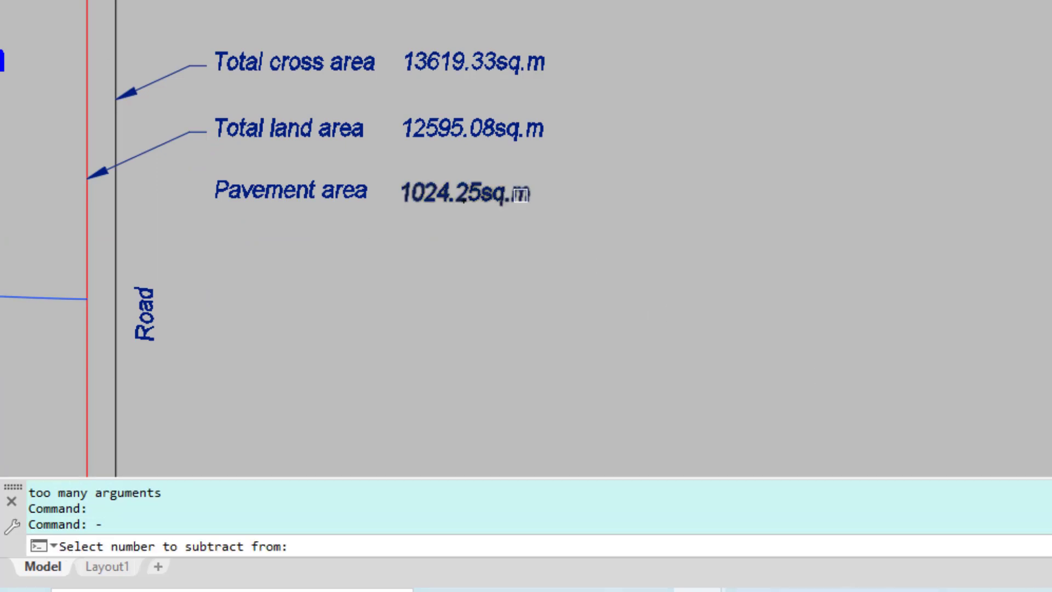
left_click(520, 195)
key("Return")
type("100.25")
key("Return")
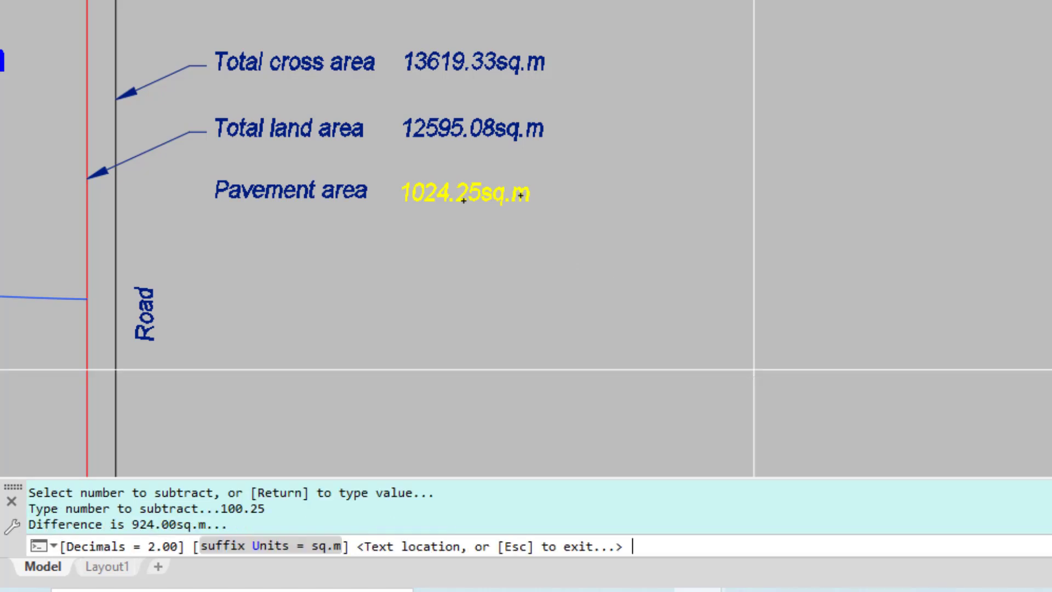
left_click(392, 243)
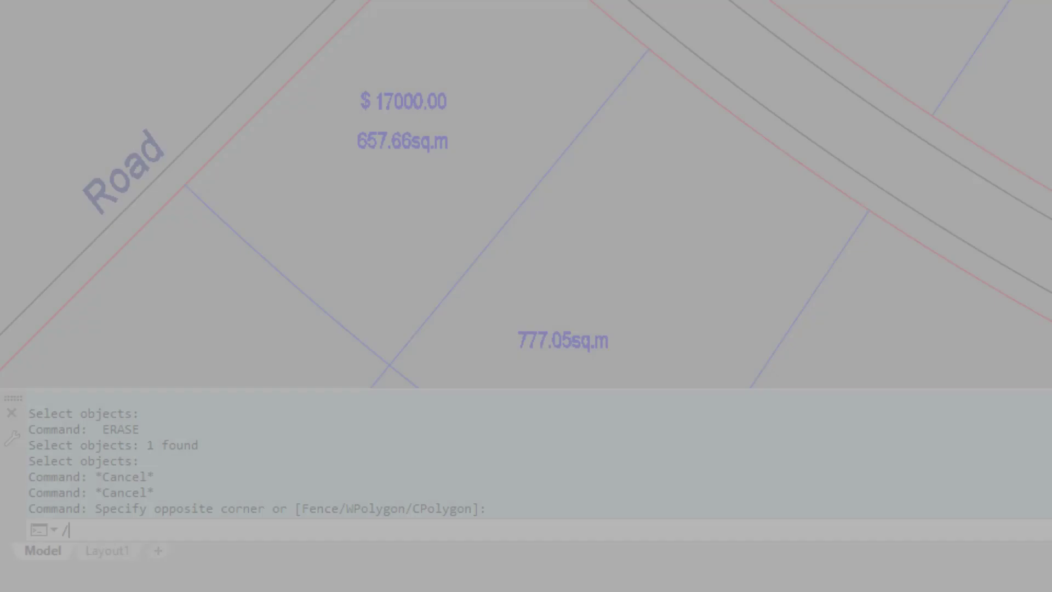
Divide the corner plot's 17000.00 dollar price by its 657.66sq.m area with the / command
type("/")
key("Return")
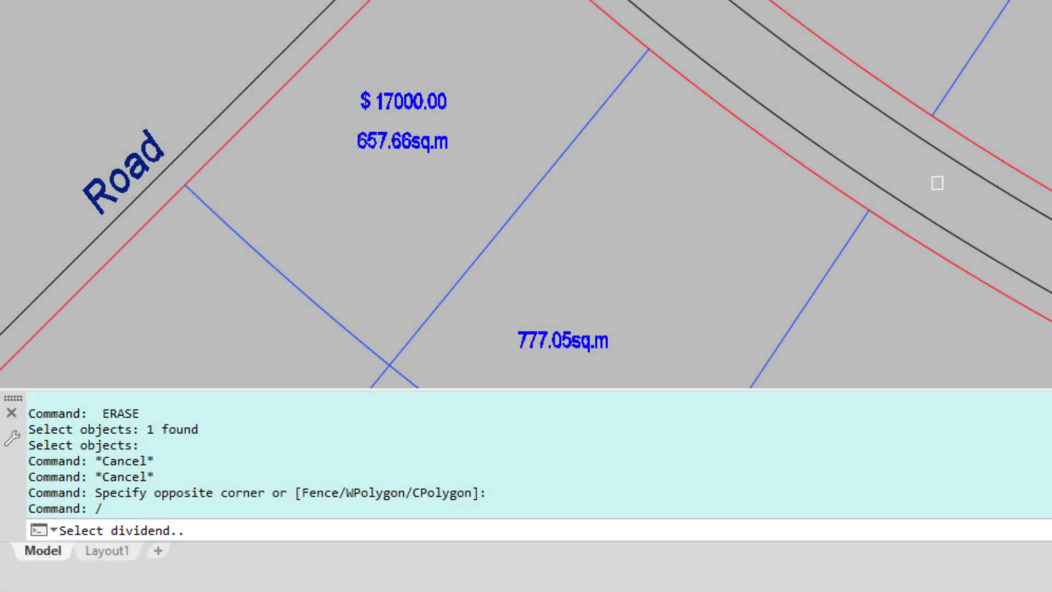
left_click(401, 101)
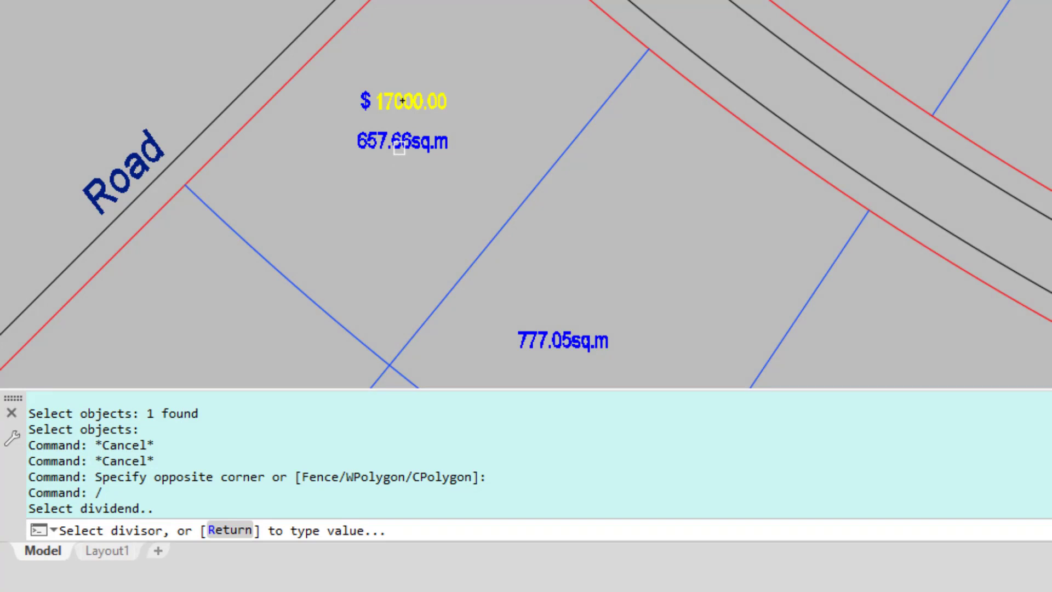
left_click(399, 147)
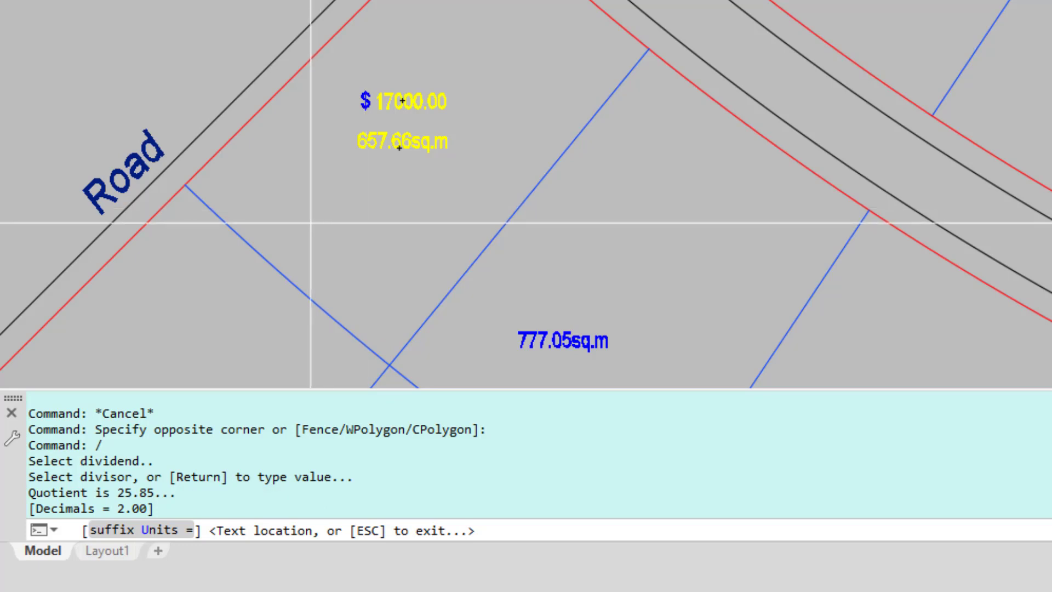
Set the quotient's suffix units to $/sq.m and place the text below the plot's area label
type("u")
key("Return")
type("$/sq.m")
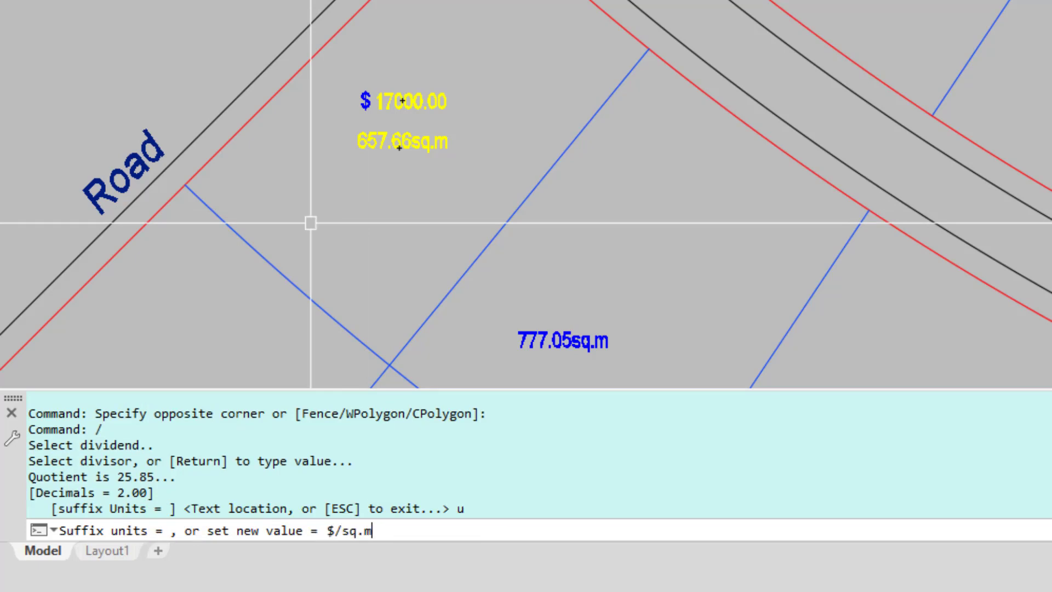
key("Return")
left_click(351, 210)
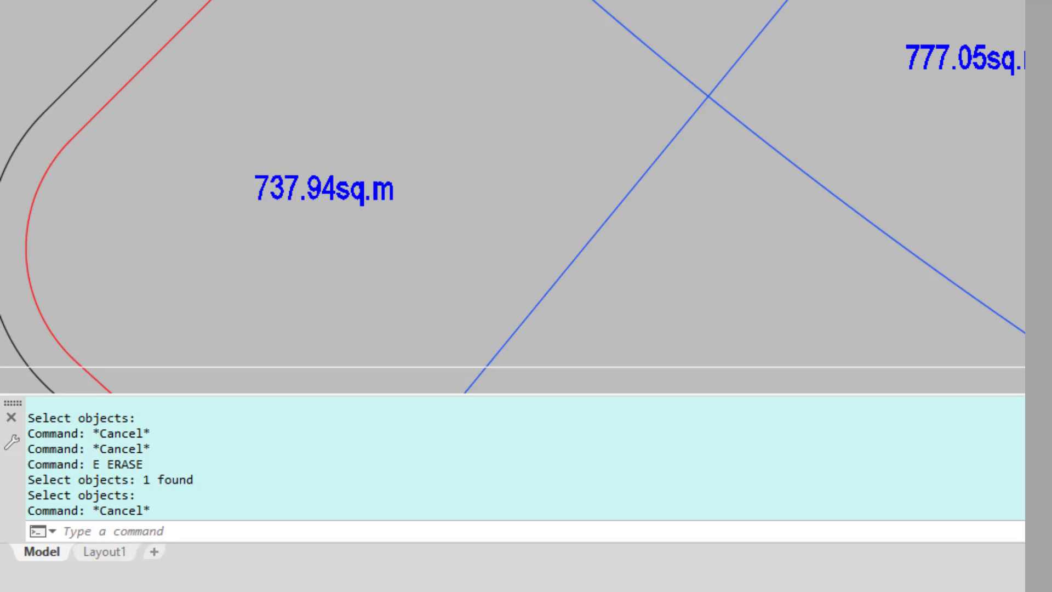
Divide the 737.94sq.m plot area by 3 and place the quotient below the area label
type("/")
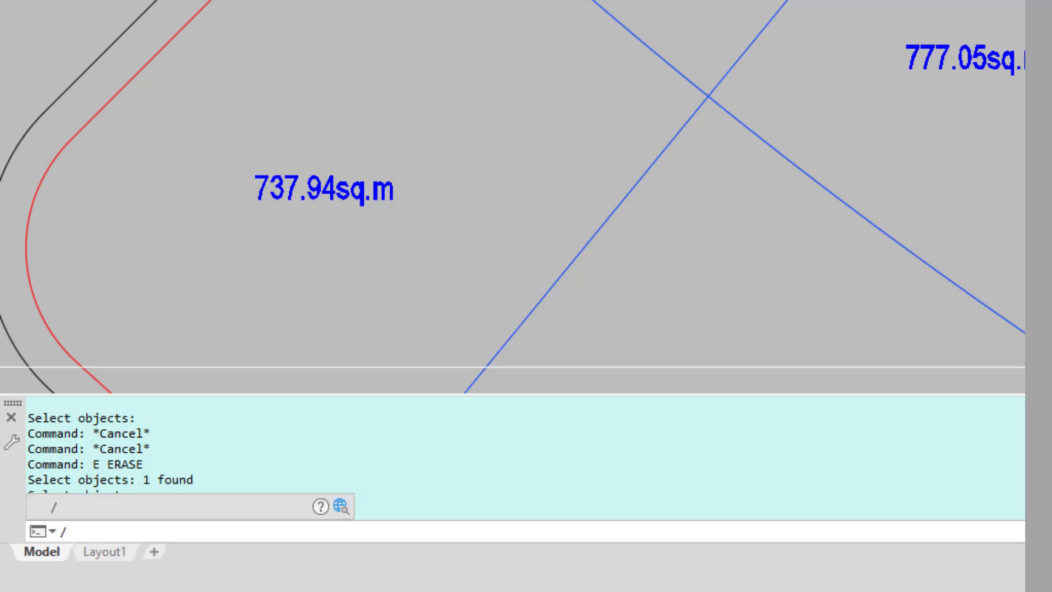
key("Return")
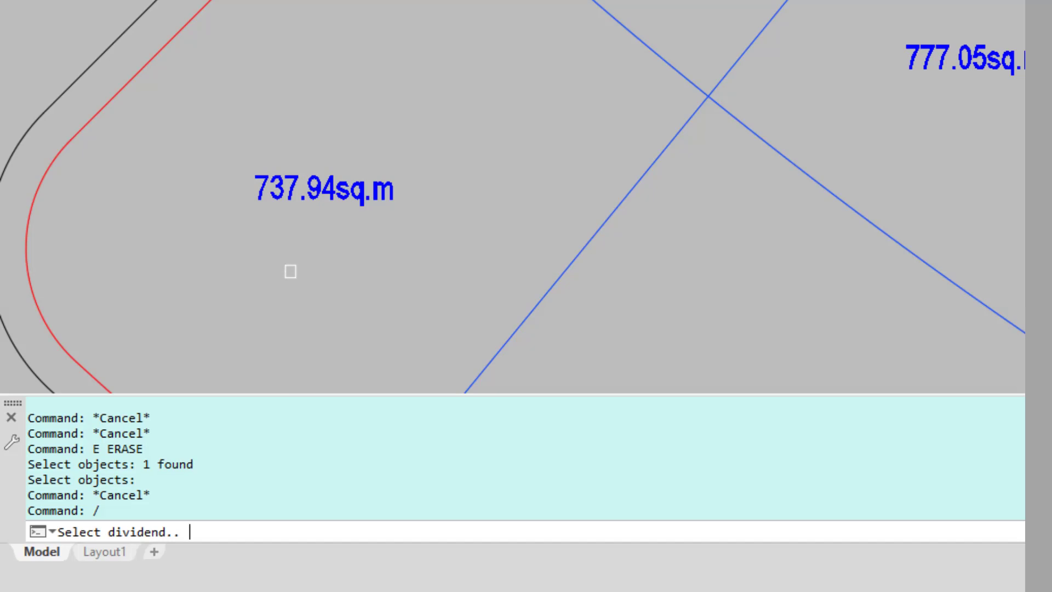
left_click(297, 200)
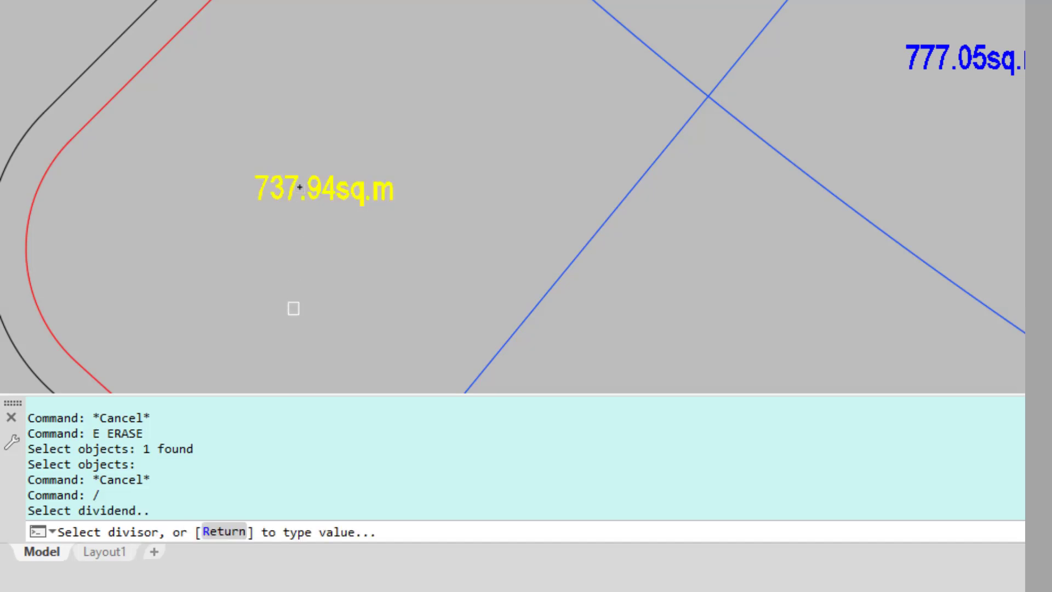
key("Return")
type("3")
key("Return")
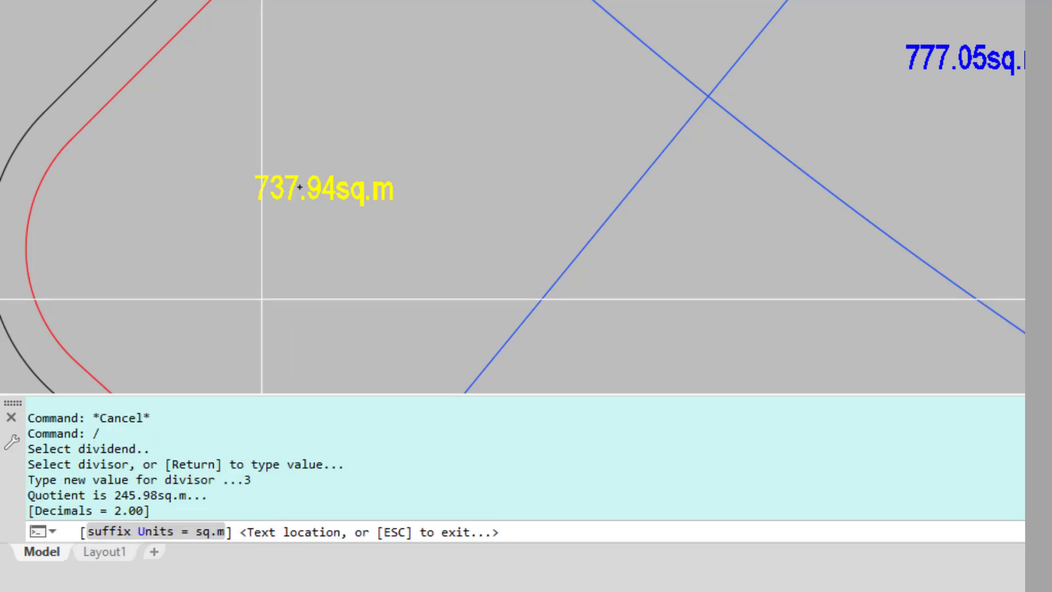
left_click(243, 268)
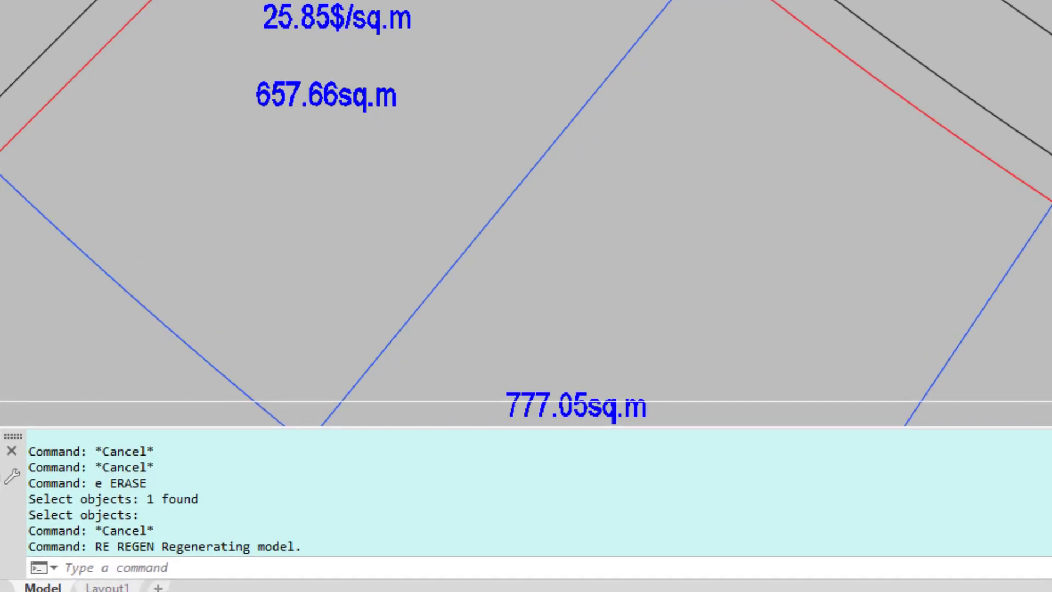
Multiply the 25.85$/sq.m rate by the 657.66sq.m plot area with the * command
type("*")
key("Return")
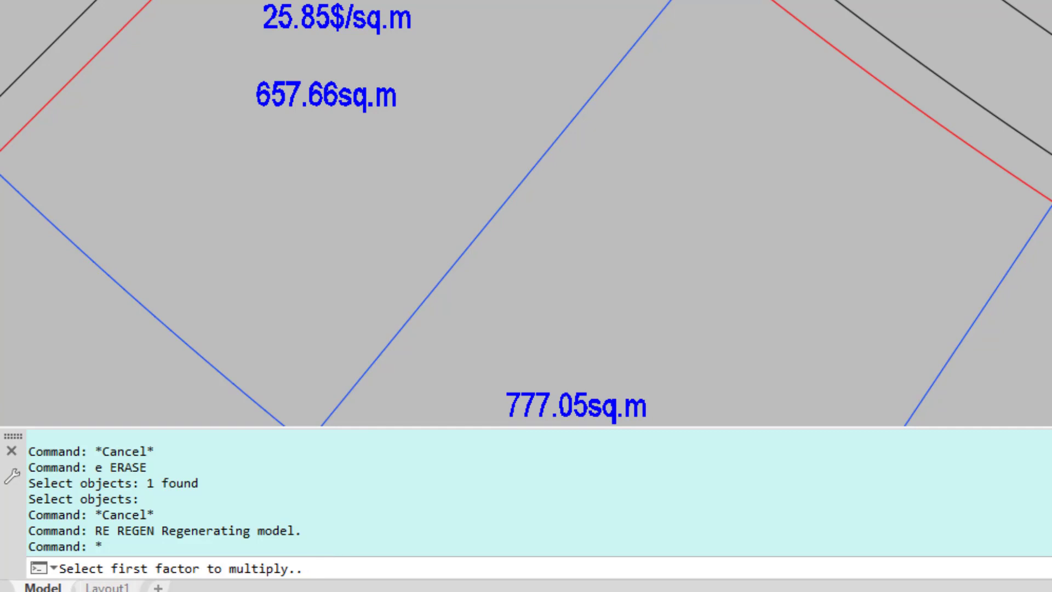
left_click(349, 15)
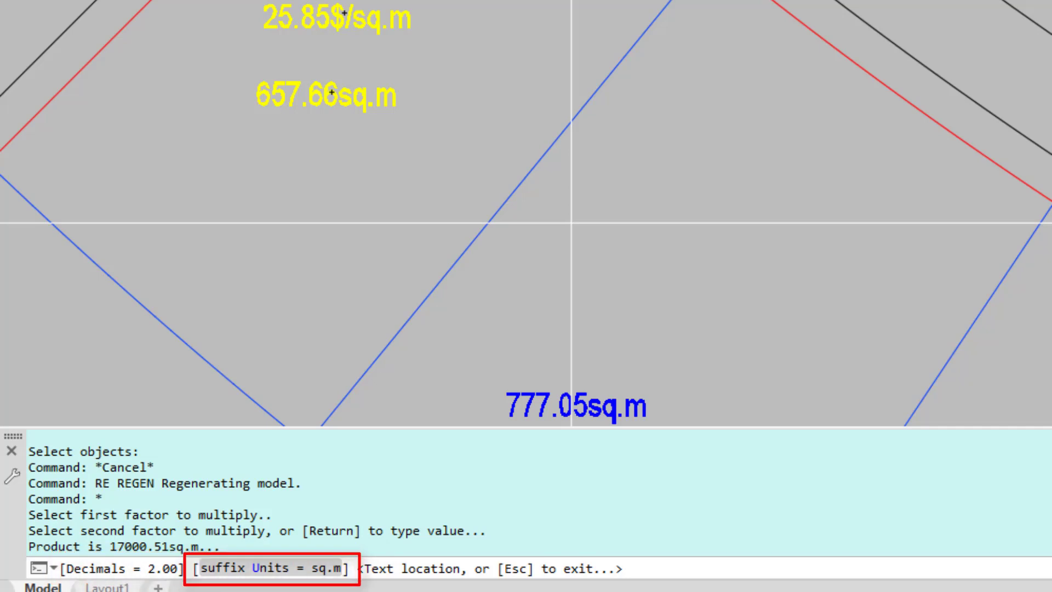
Set the product's suffix units to $ and place the text below the 657.66sq.m label
type("u")
key("Return")
type("$")
key("Return")
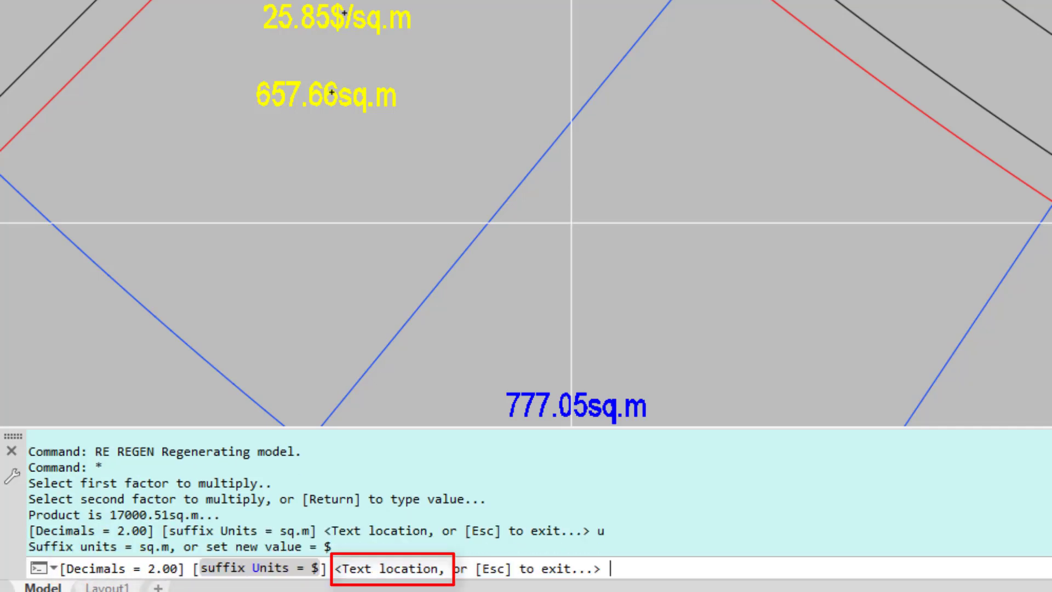
left_click(238, 185)
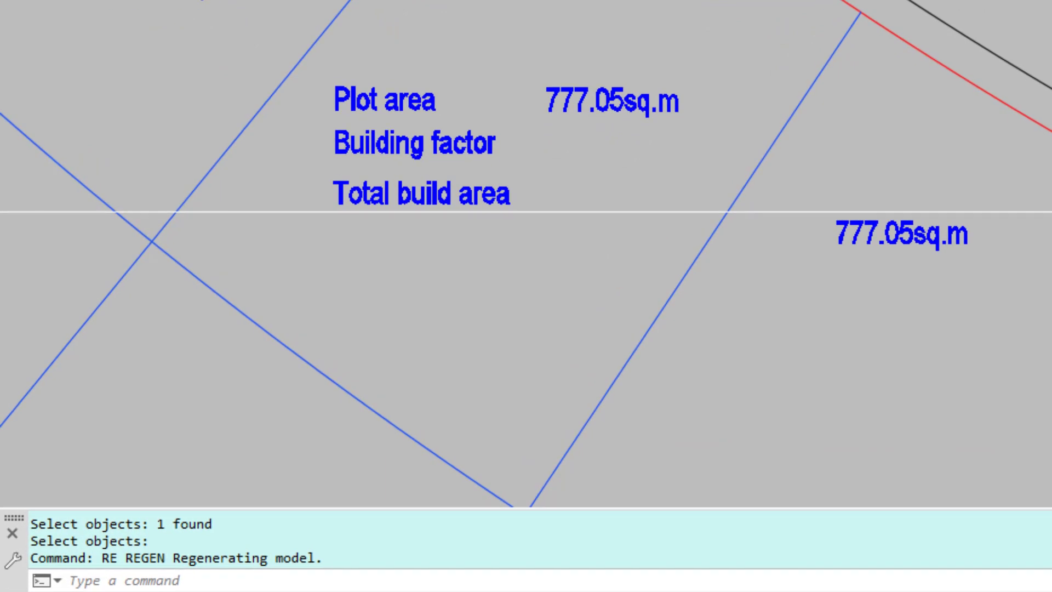
Multiply the 777.05sq.m value in the Plot area row by a second factor of 1.2
type("*")
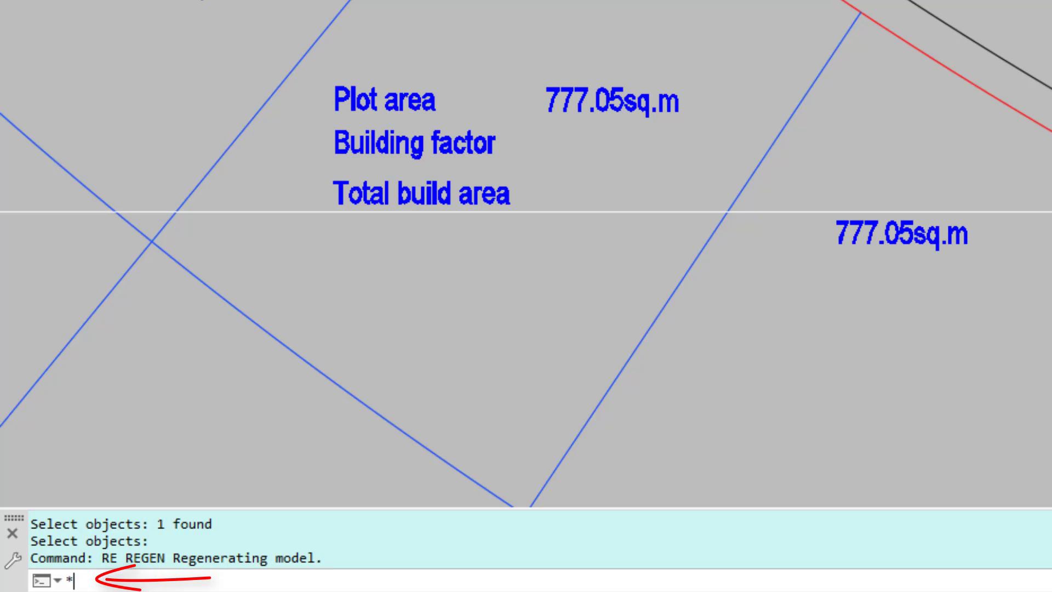
key("Return")
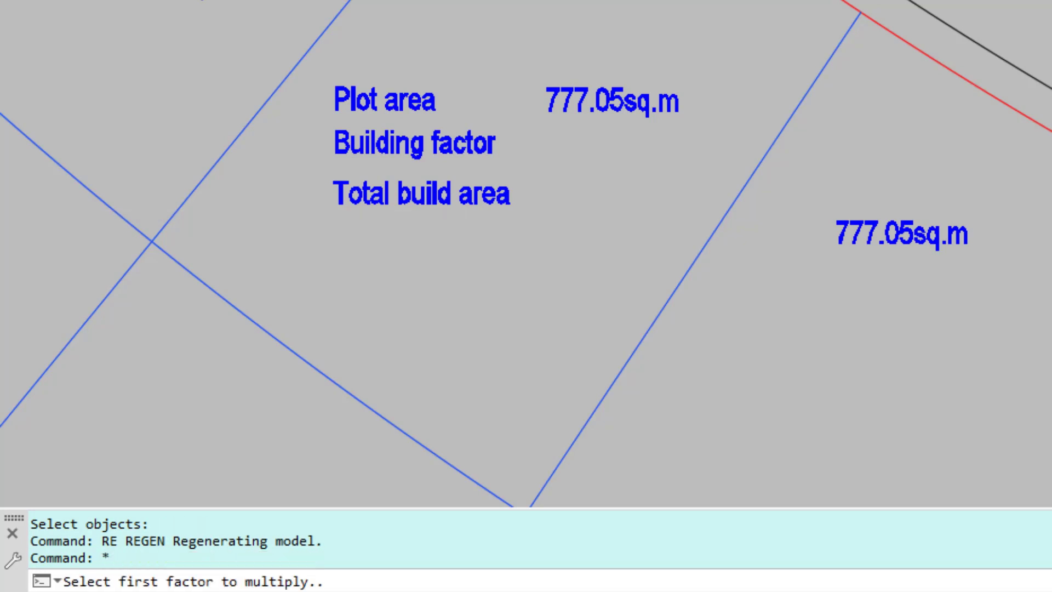
left_click(564, 99)
key("Return")
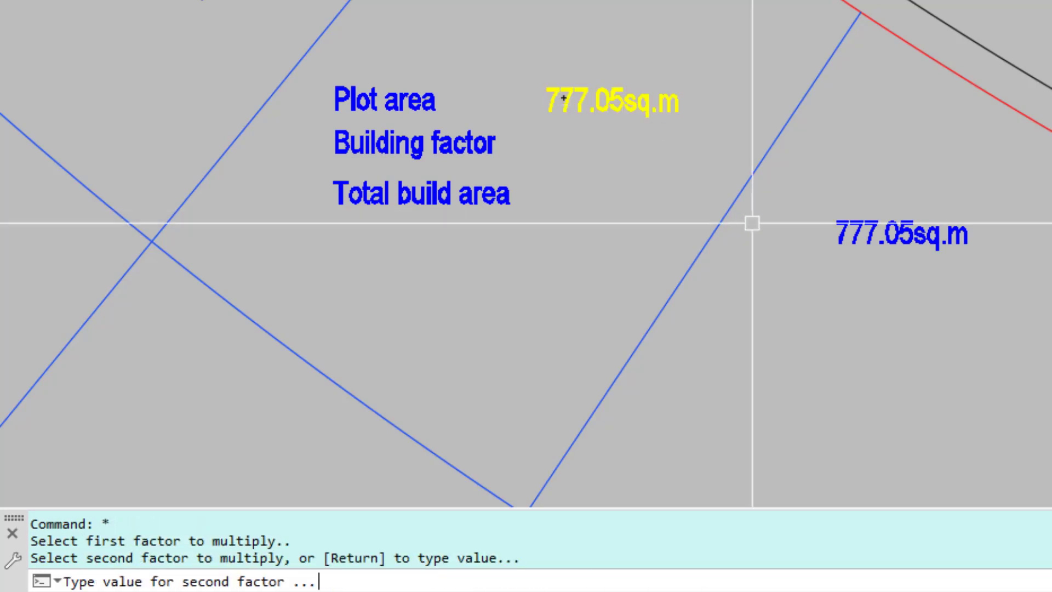
type("1.2")
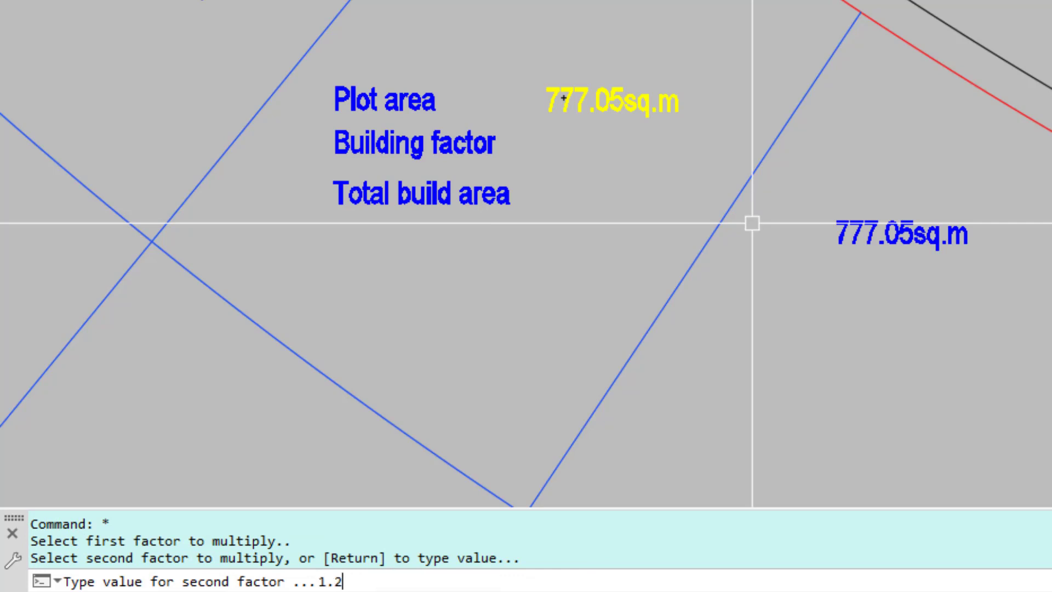